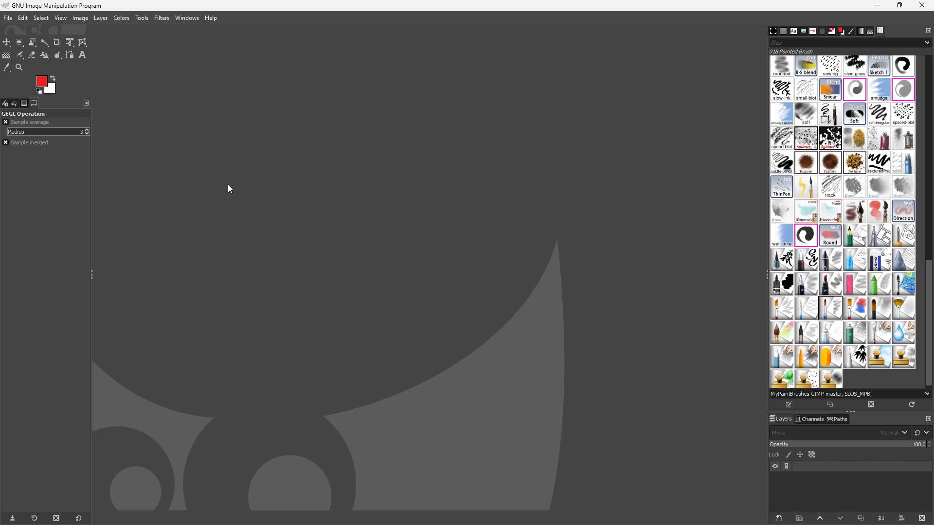
Open Beaulieu_Road_Open_Space,_Bexhill-on-Sea_(360_panorama).jpg from the Images folder on the L: drive
{"action": "left_click", "coordinate": [7, 18]}
{"action": "left_click", "coordinate": [23, 56]}
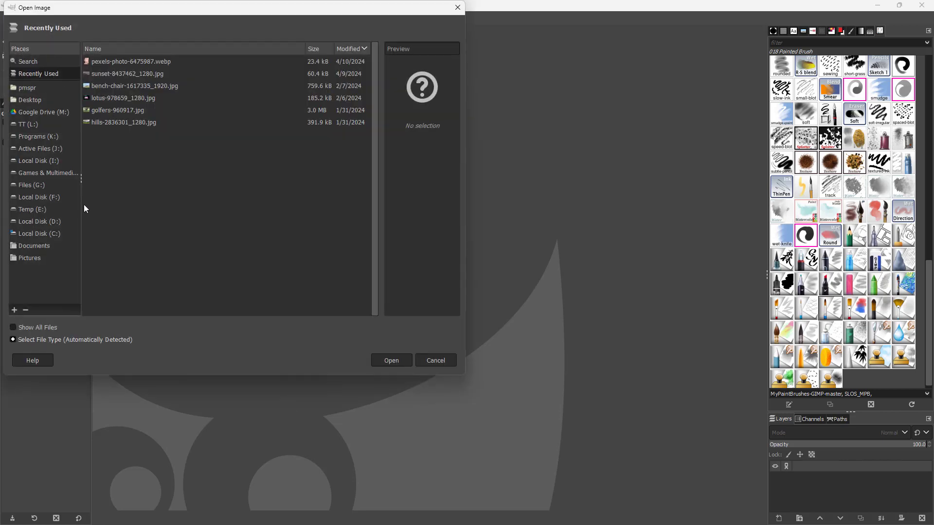
{"action": "left_click", "coordinate": [30, 125]}
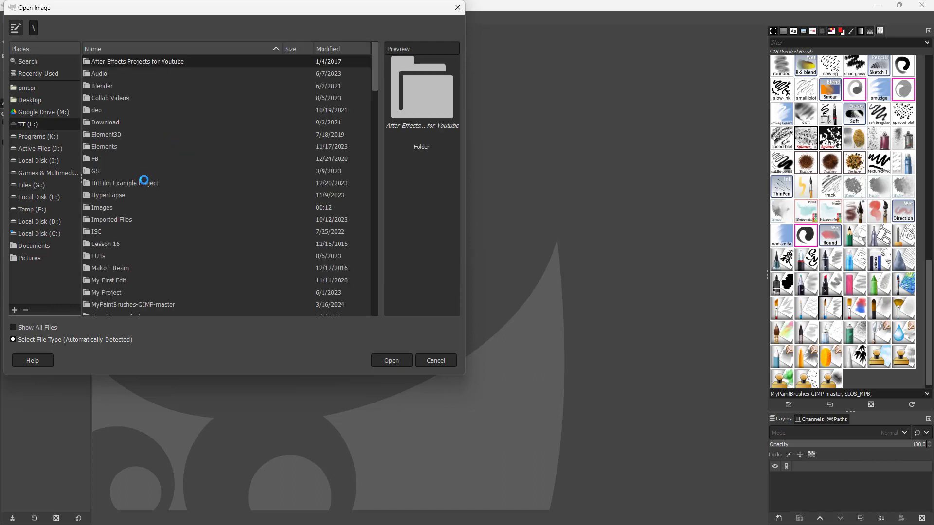
{"action": "left_click", "coordinate": [99, 208]}
{"action": "double_click", "coordinate": [99, 208]}
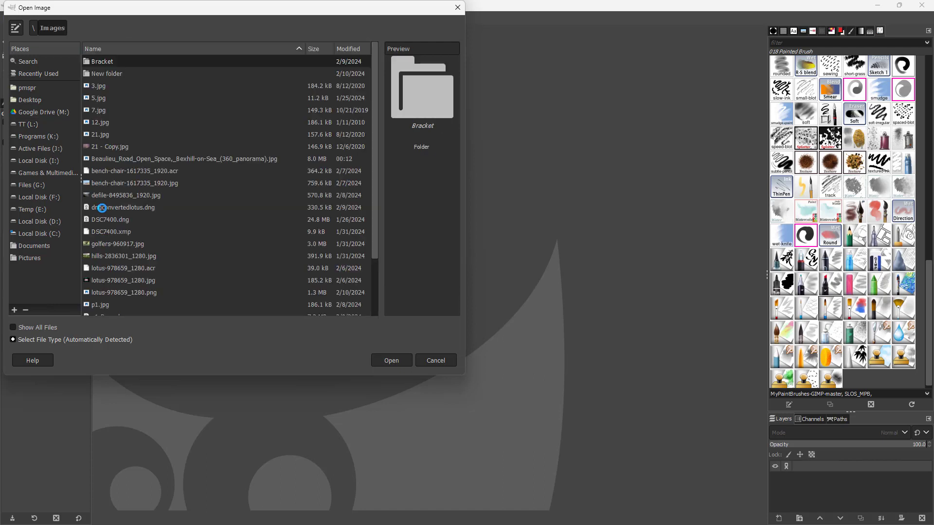
{"action": "left_click", "coordinate": [151, 159]}
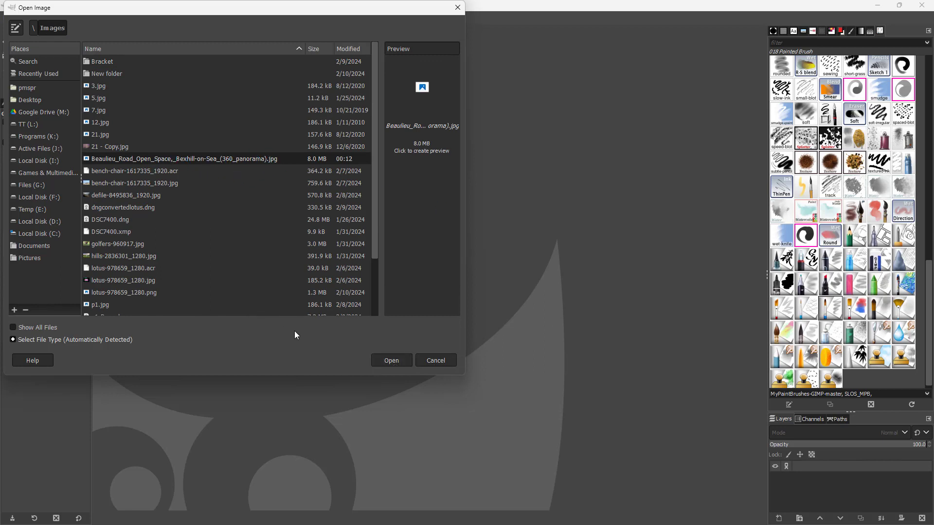
{"action": "left_click", "coordinate": [384, 361]}
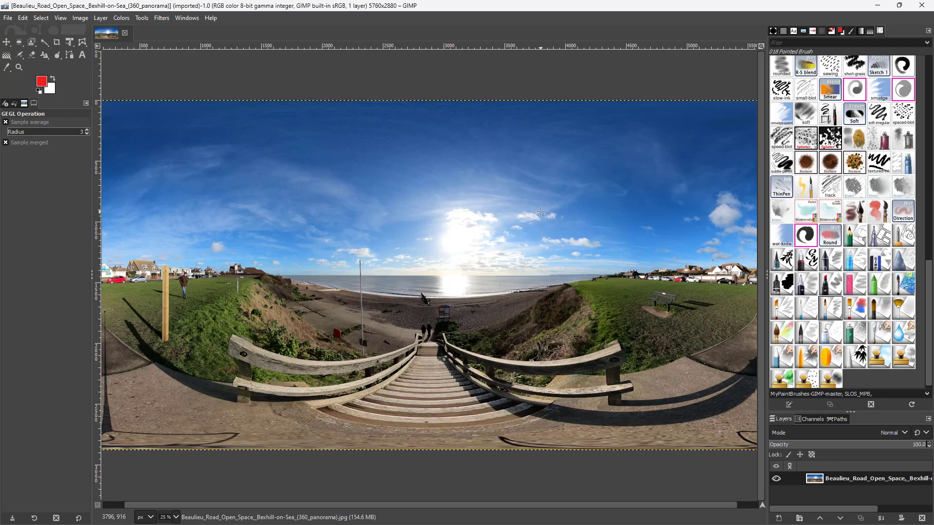
Apply Distorts > Polar Coordinates, dropping circle depth to 45.64, then restoring it to 100%
{"action": "left_click", "coordinate": [162, 18]}
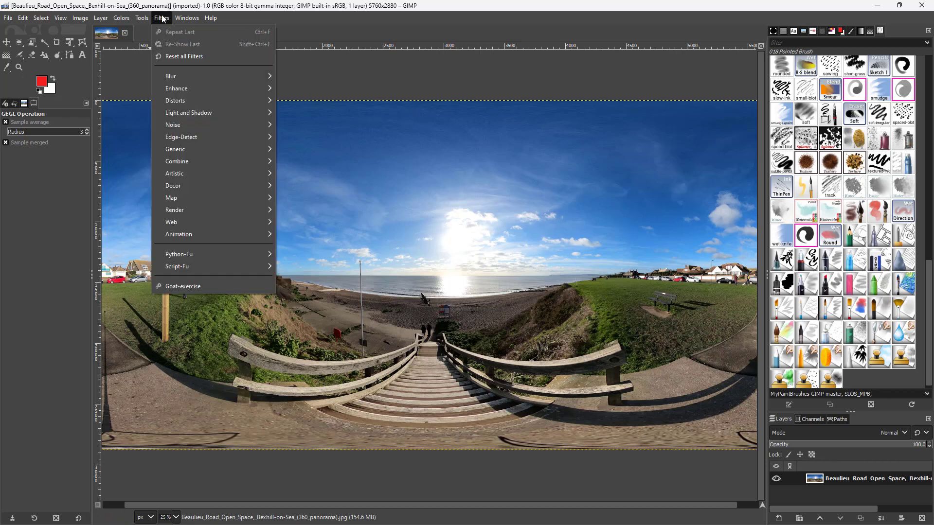
{"action": "mouse_move", "coordinate": [214, 100]}
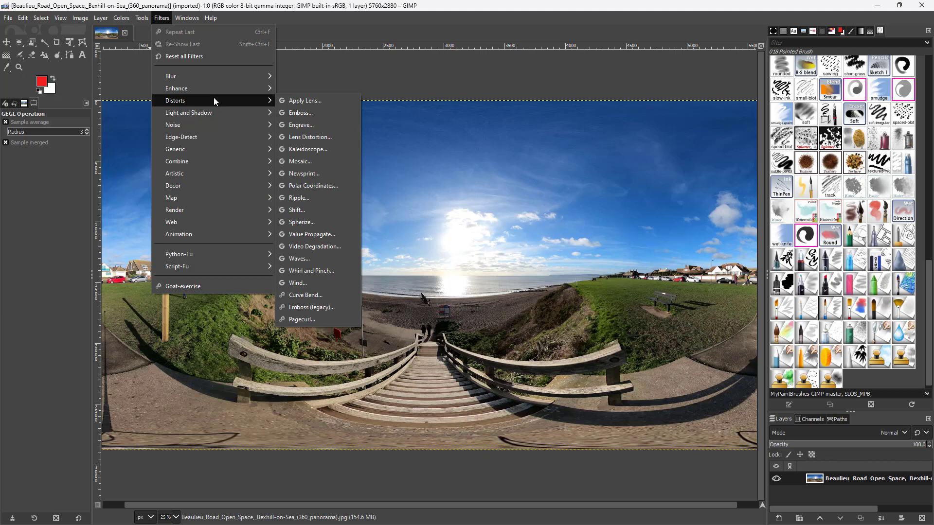
{"action": "left_click", "coordinate": [327, 188]}
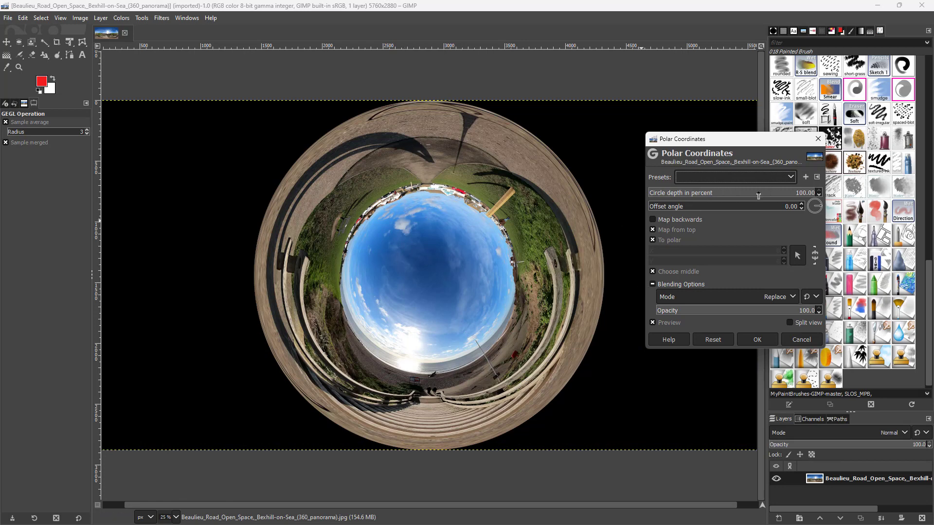
{"action": "left_click_drag", "start_coordinate": [811, 193], "coordinate": [725, 193]}
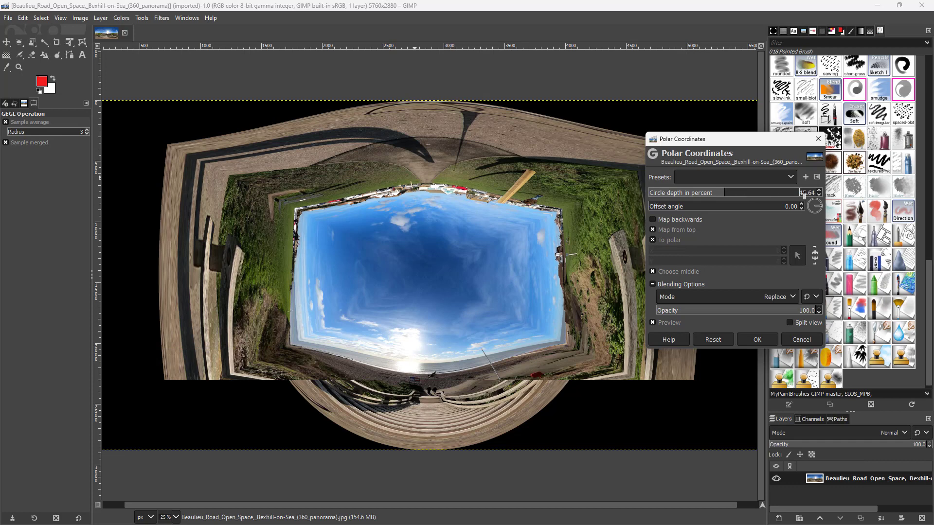
{"action": "left_click_drag", "start_coordinate": [807, 195], "coordinate": [830, 195]}
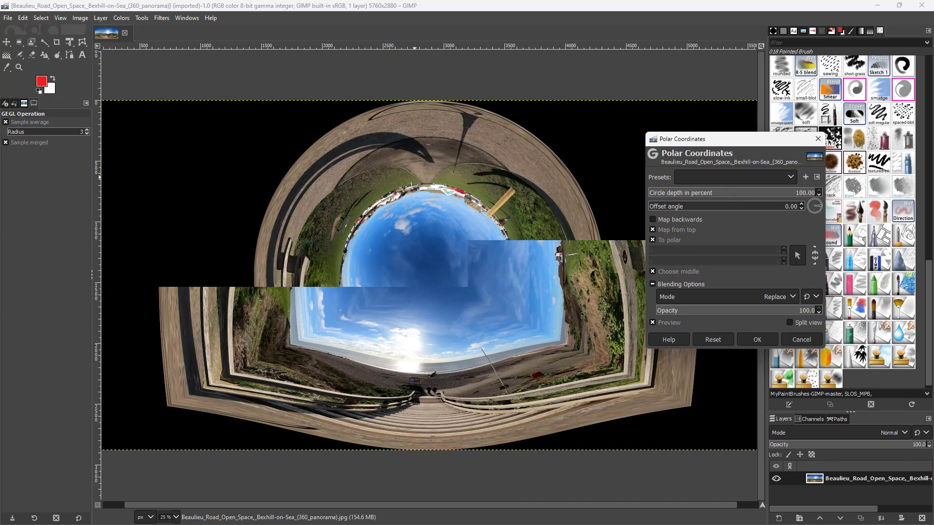
Enable Map backwards and disable both Map from top and To polar
{"action": "left_click", "coordinate": [652, 219]}
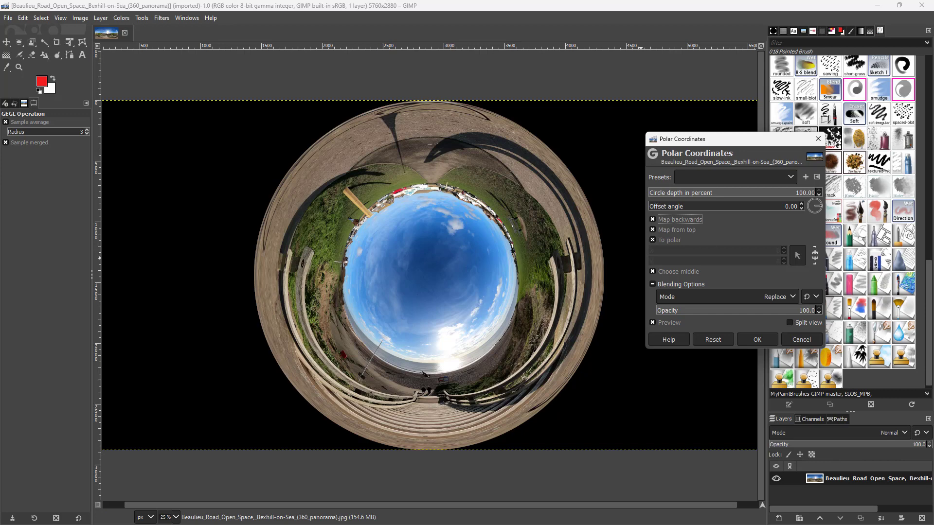
{"action": "left_click", "coordinate": [653, 230]}
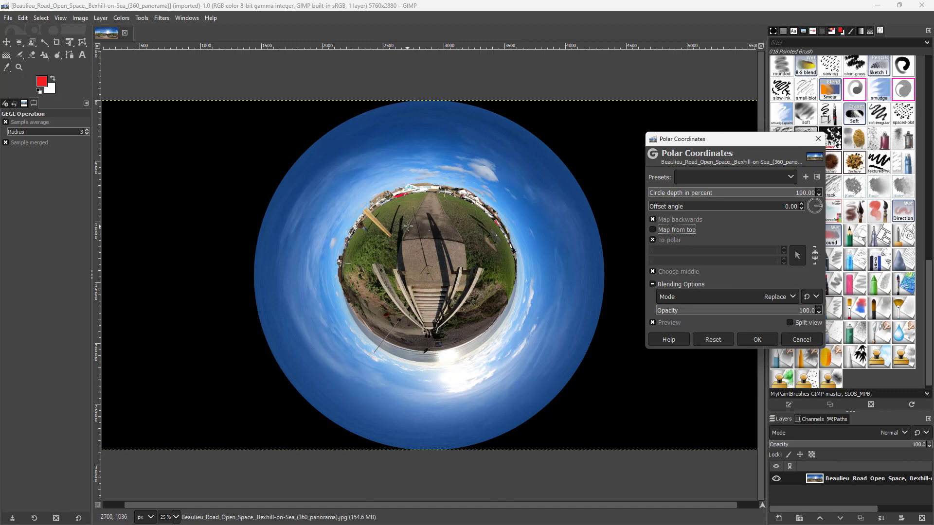
{"action": "left_click", "coordinate": [653, 240]}
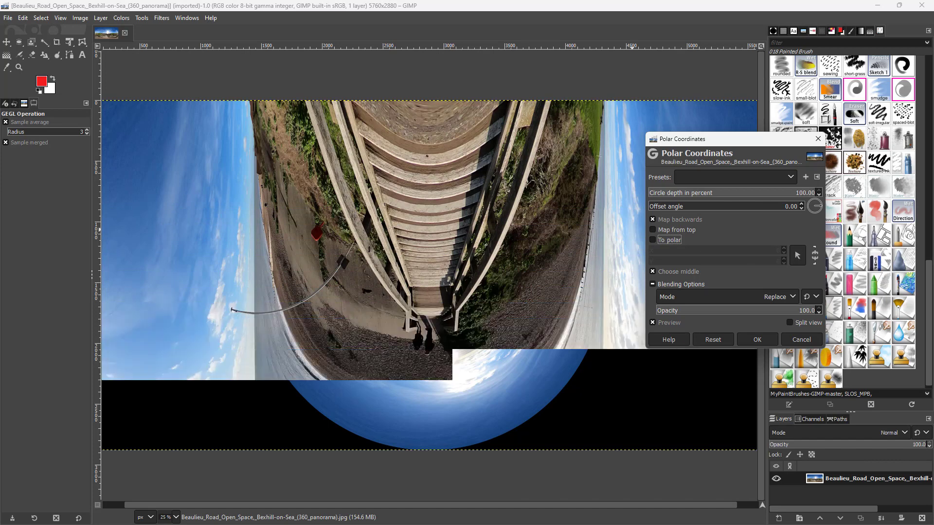
Re-enable To polar, set the offset angle to 30.39, and uncheck Choose middle
{"action": "left_click", "coordinate": [653, 240]}
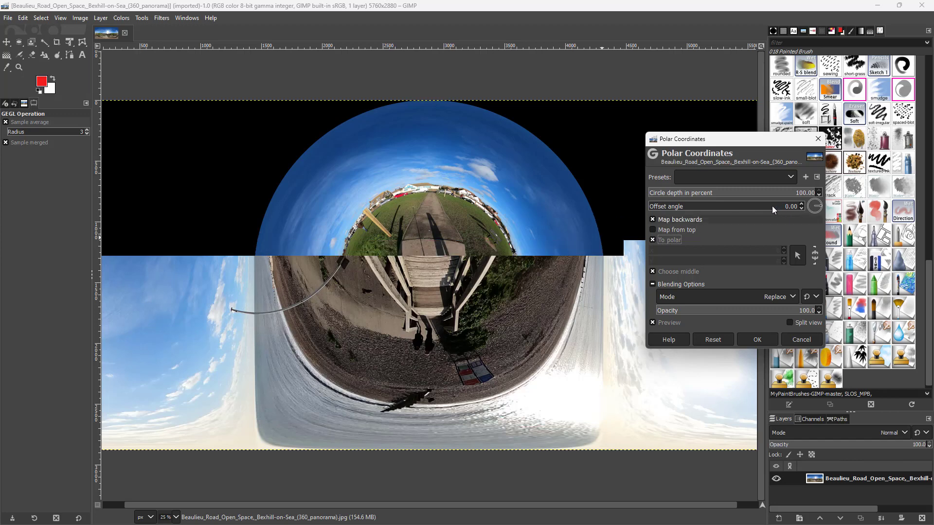
{"action": "left_click_drag", "start_coordinate": [776, 206], "coordinate": [660, 207]}
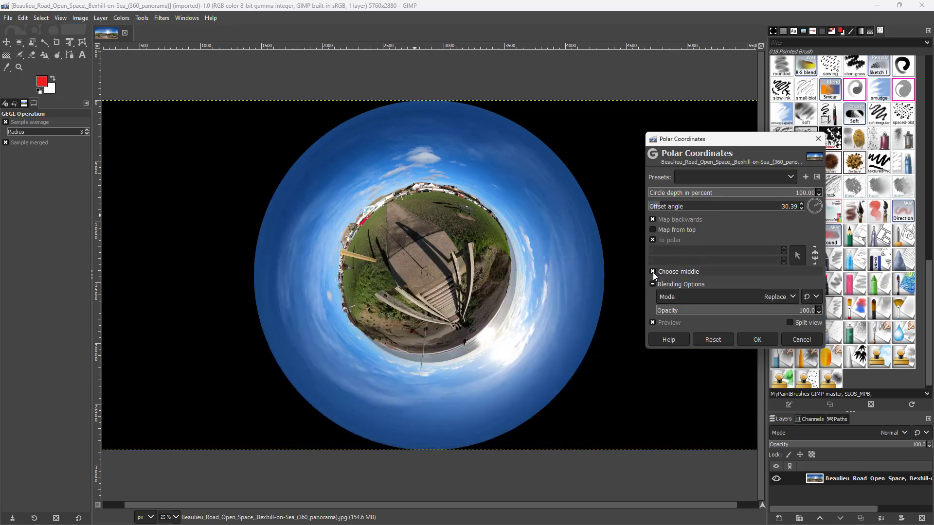
{"action": "left_click", "coordinate": [652, 272]}
Adjust the polar centre X/Y values (Y 1175, then 1789), then tick Choose middle
{"action": "left_click", "coordinate": [690, 251]}
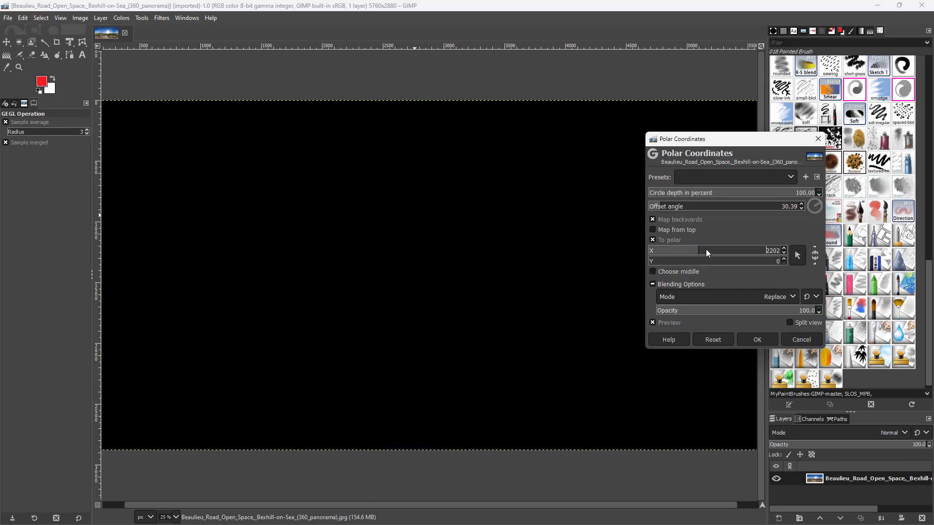
{"action": "left_click_drag", "start_coordinate": [717, 250], "coordinate": [715, 251]}
{"action": "left_click", "coordinate": [702, 259]}
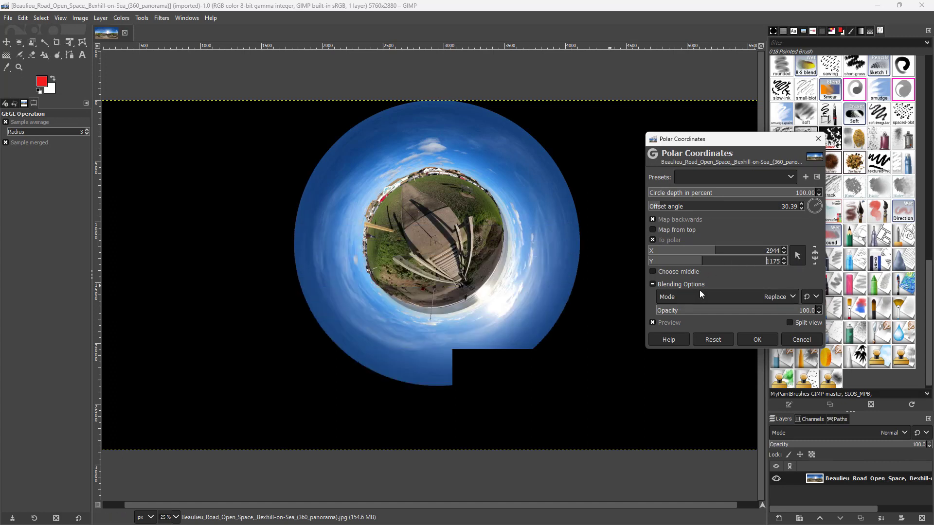
{"action": "left_click", "coordinate": [731, 261]}
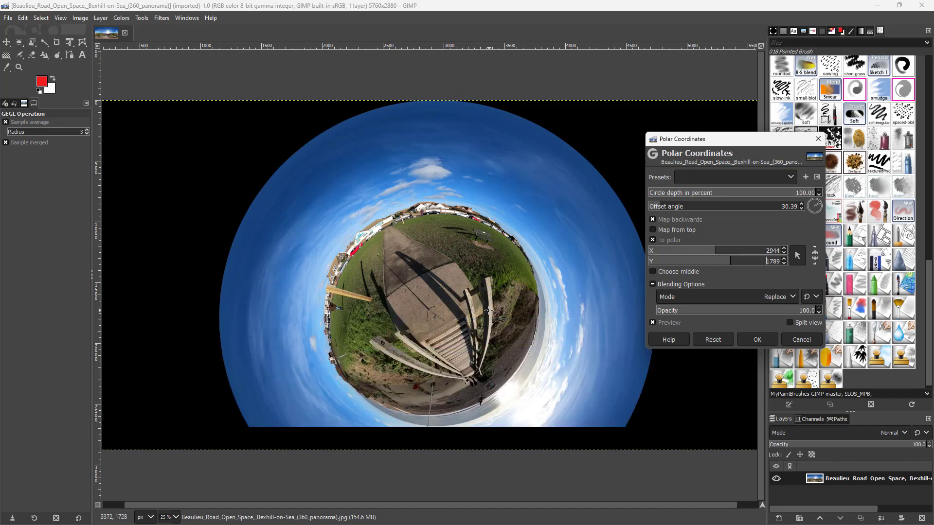
{"action": "left_click", "coordinate": [799, 257]}
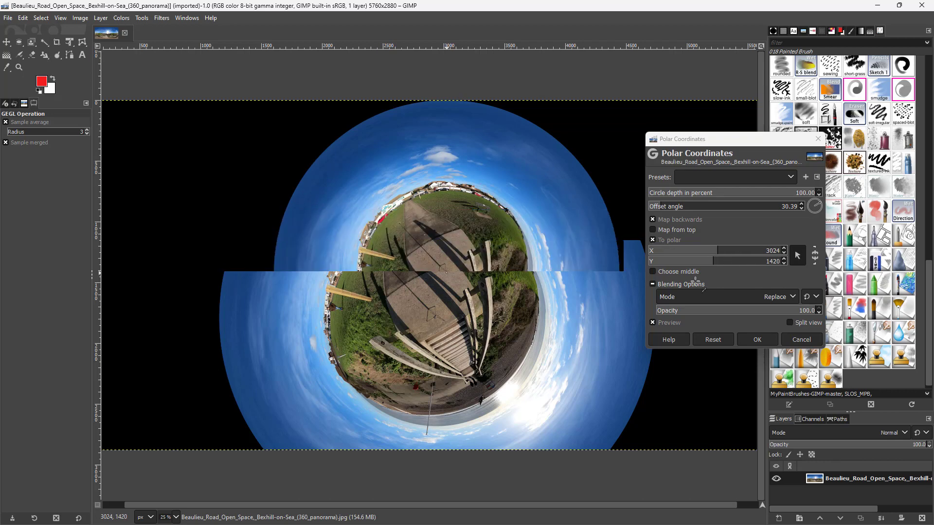
{"action": "left_click", "coordinate": [653, 273]}
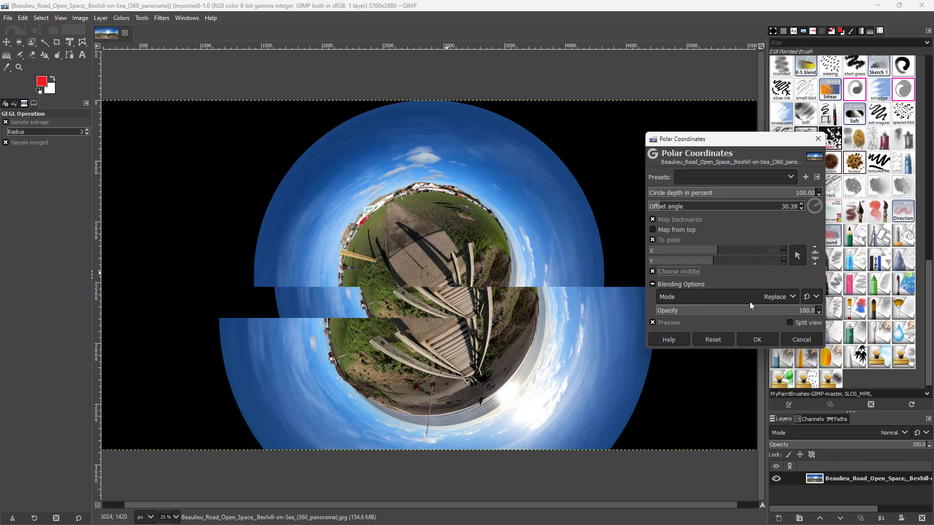
{"action": "left_click", "coordinate": [654, 323]}
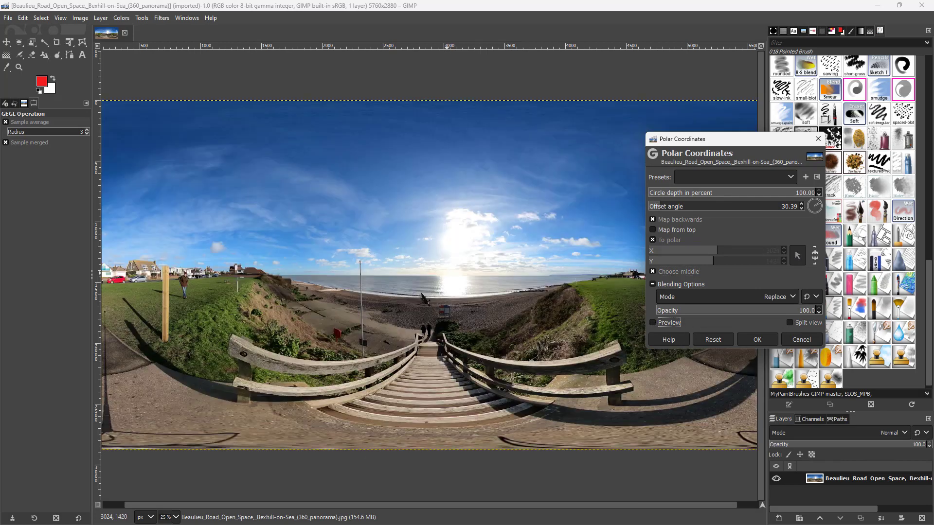
{"action": "left_click", "coordinate": [653, 323]}
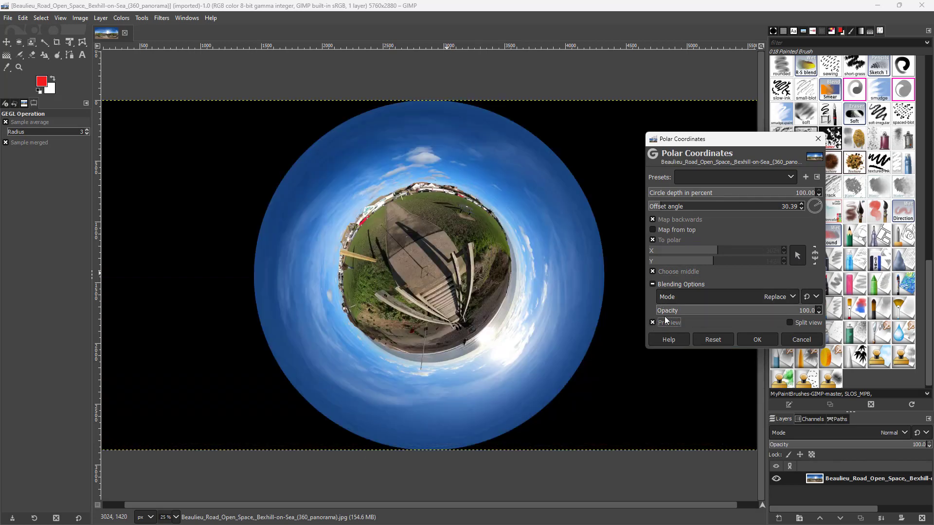
{"action": "left_click", "coordinate": [789, 323]}
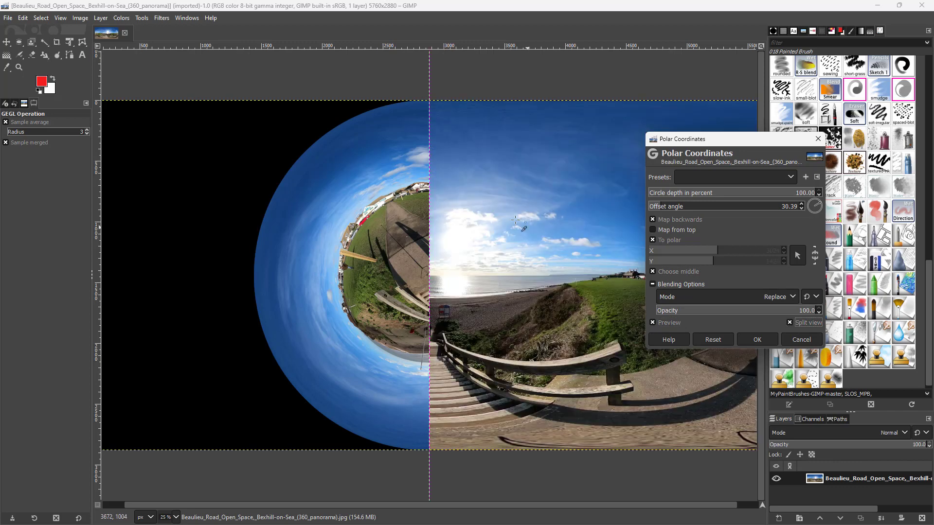
{"action": "left_click_drag", "start_coordinate": [429, 192], "coordinate": [547, 203]}
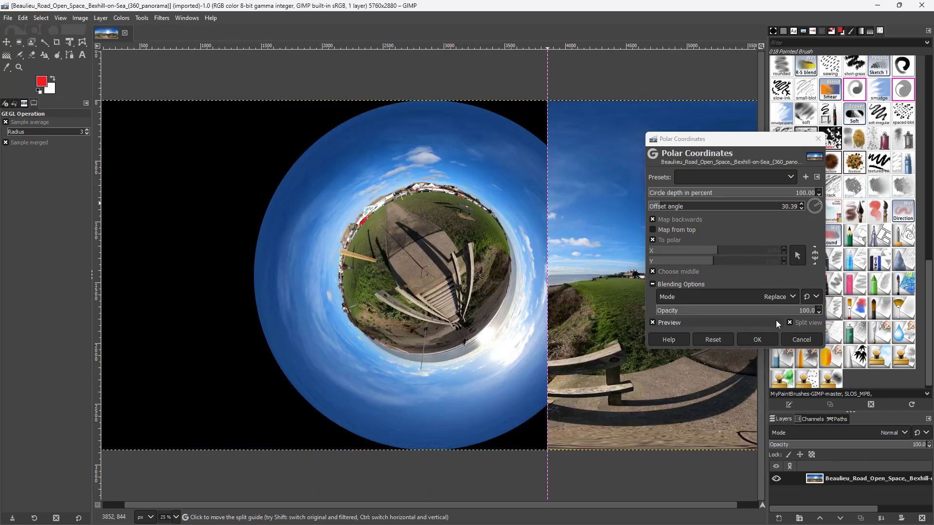
{"action": "left_click", "coordinate": [790, 323]}
{"action": "left_click", "coordinate": [728, 311]}
{"action": "left_click_drag", "start_coordinate": [728, 311], "coordinate": [726, 311]}
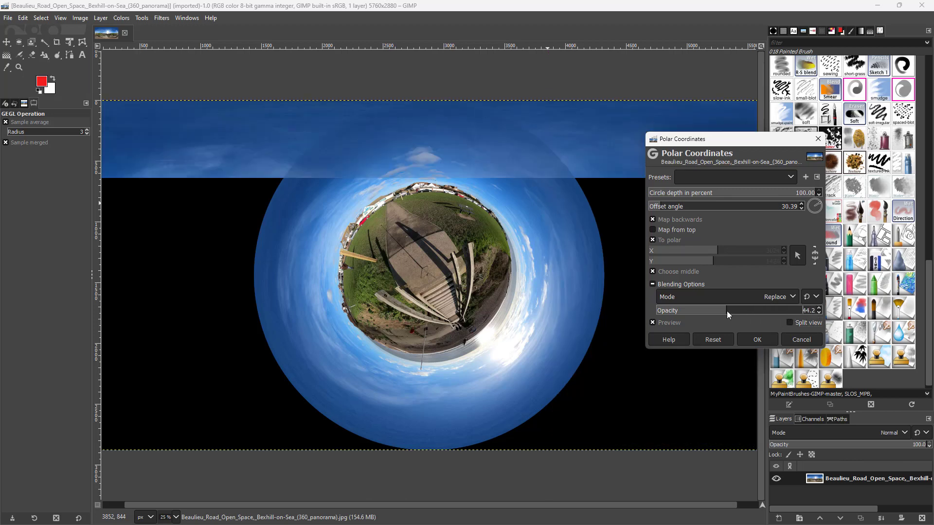
{"action": "left_click_drag", "start_coordinate": [727, 310], "coordinate": [728, 311]}
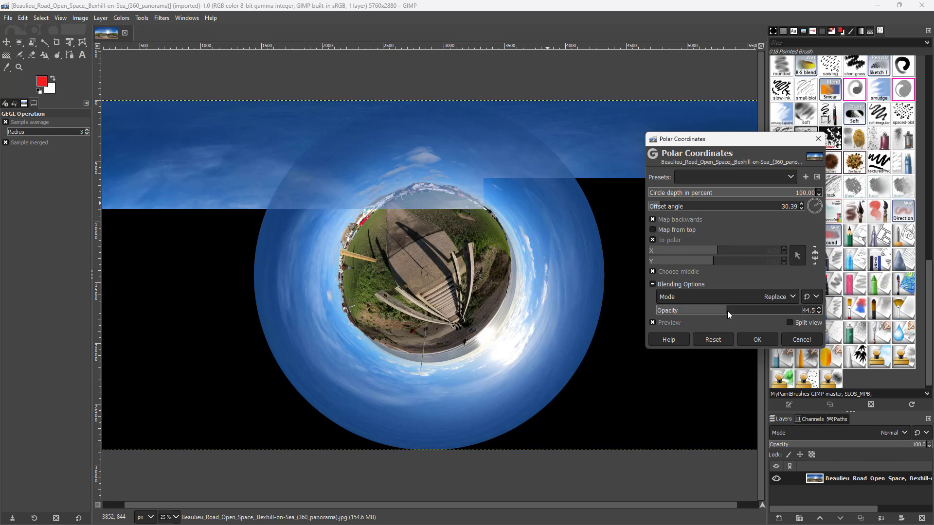
{"action": "left_click", "coordinate": [790, 310]}
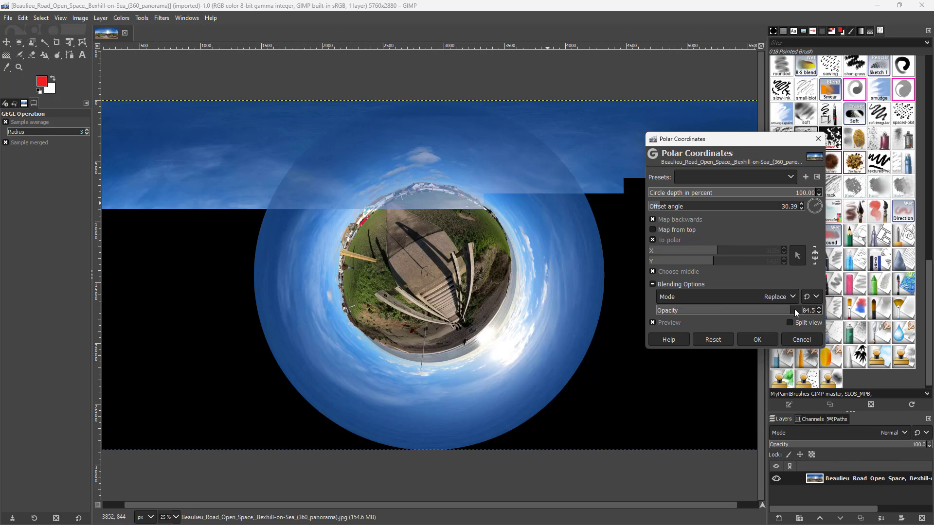
{"action": "left_click_drag", "start_coordinate": [811, 311], "coordinate": [930, 310]}
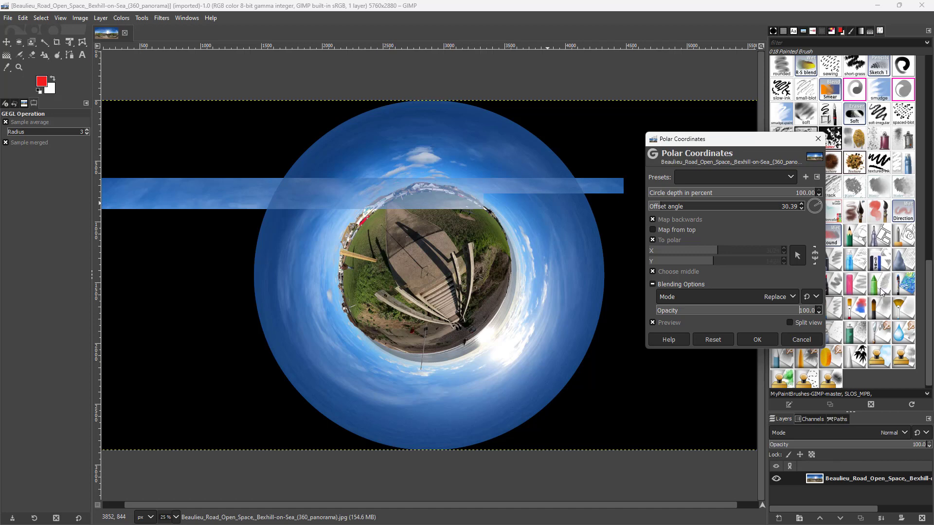
Try the Multiply blend mode, keep Replace, and confirm the Polar Coordinates filter with OK
{"action": "left_click", "coordinate": [769, 297]}
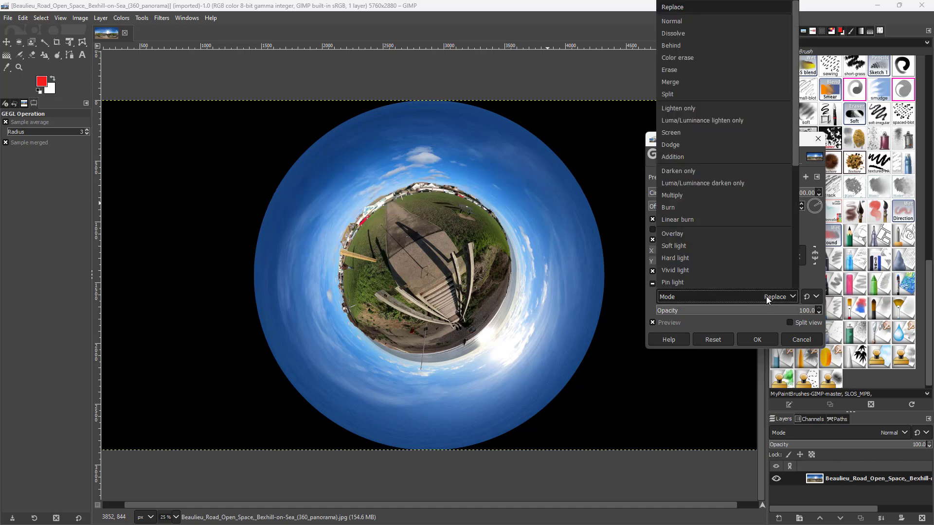
{"action": "key", "text": "Escape"}
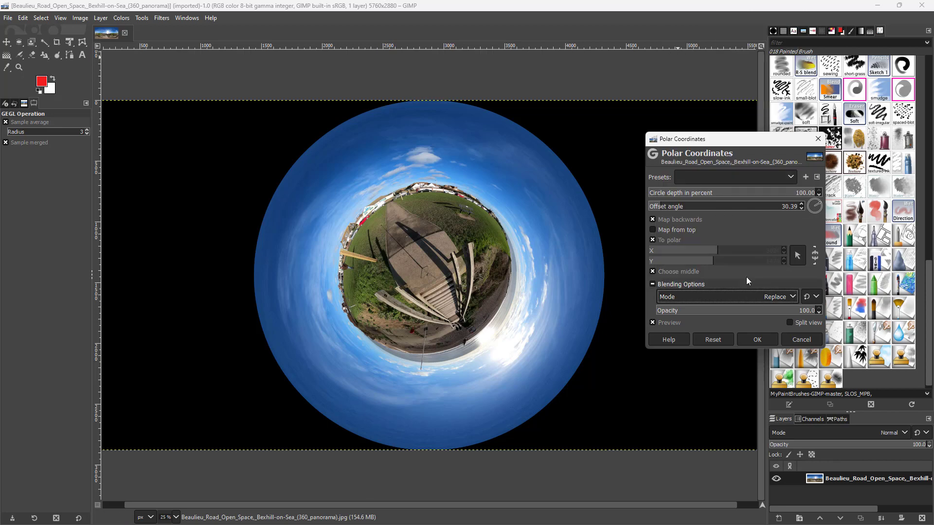
{"action": "left_click", "coordinate": [763, 296]}
{"action": "key", "text": "Escape"}
{"action": "left_click", "coordinate": [752, 293]}
{"action": "left_click", "coordinate": [683, 196]}
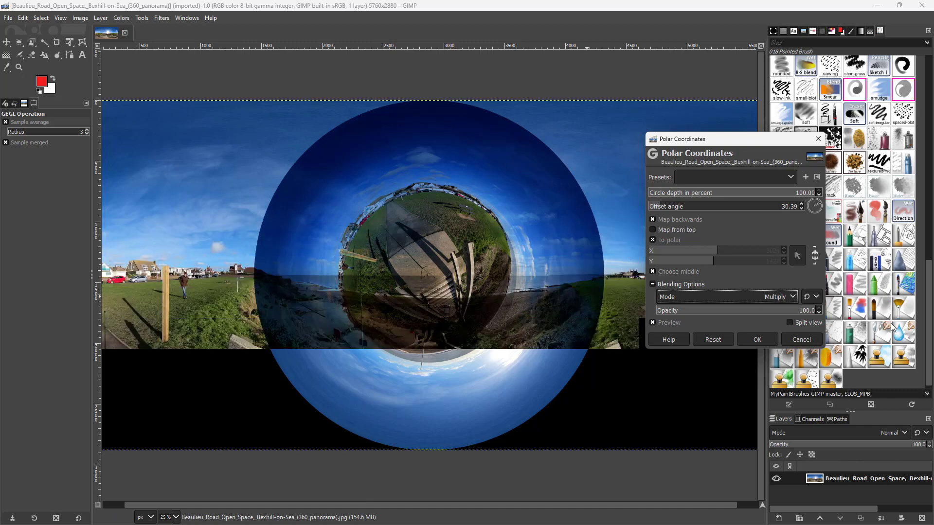
{"action": "left_click", "coordinate": [781, 298]}
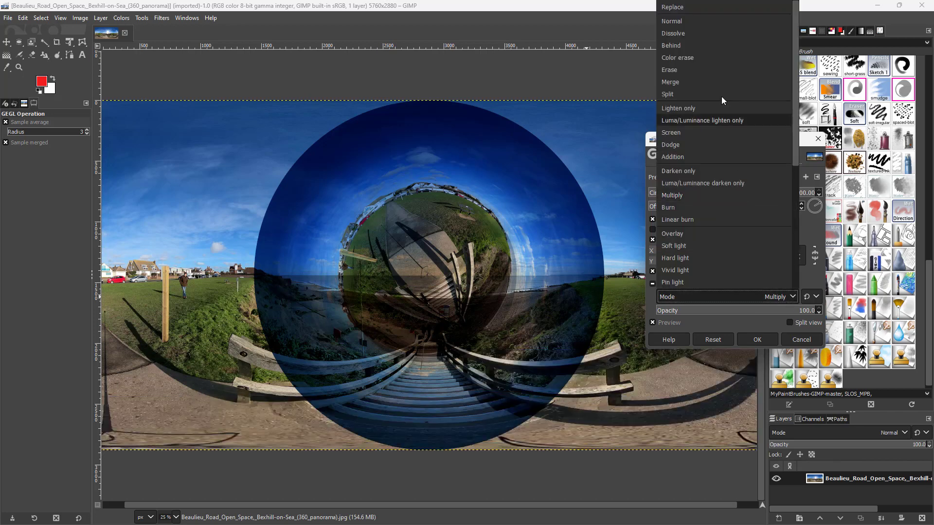
{"action": "key", "text": "Escape"}
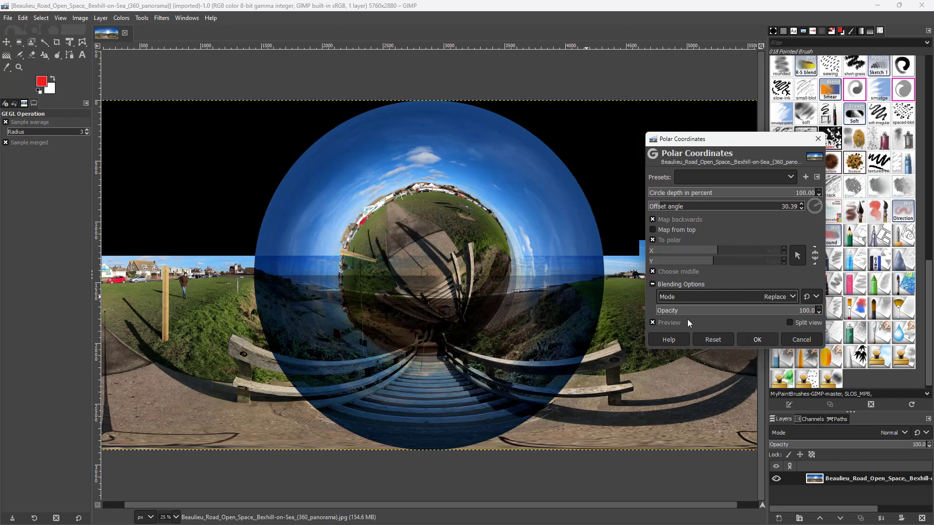
{"action": "left_click", "coordinate": [758, 340]}
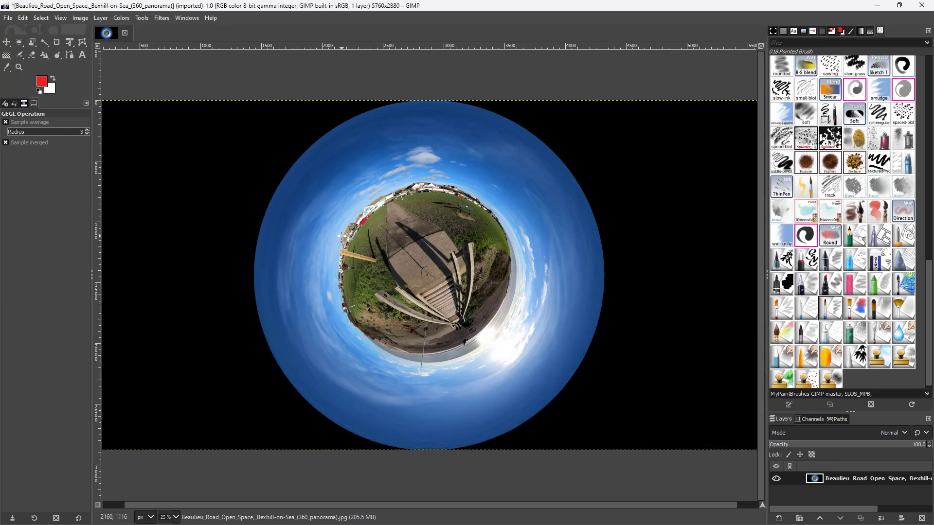
Zoom to 50%, then zoom in on the tiny planet's wooden bench and concrete path
{"action": "key", "text": "shift+2"}
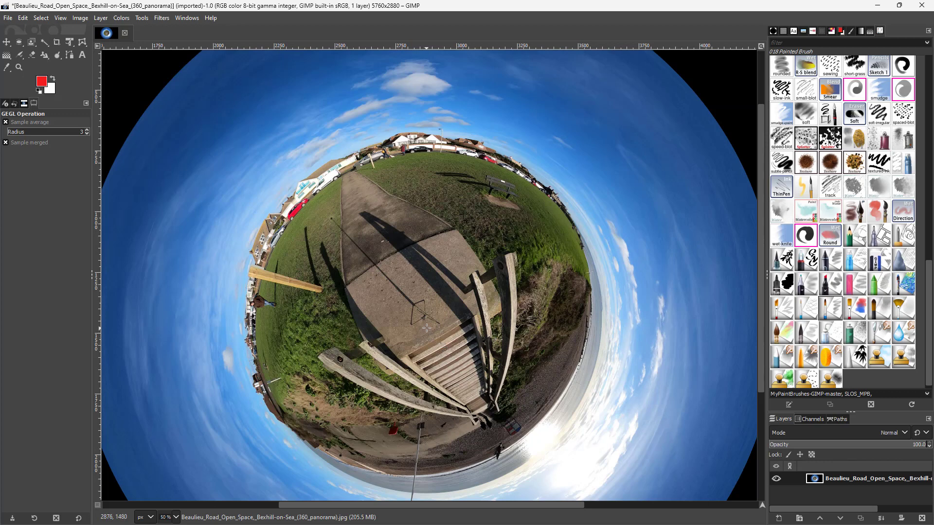
{"action": "scroll", "coordinate": [455, 139], "scroll_direction": "up", "scroll_amount": 5, "text": "ctrl"}
{"action": "scroll", "coordinate": [455, 141], "scroll_direction": "down", "scroll_amount": 5, "text": "ctrl"}
{"action": "scroll", "coordinate": [537, 339], "scroll_direction": "up", "scroll_amount": 3, "text": "ctrl"}
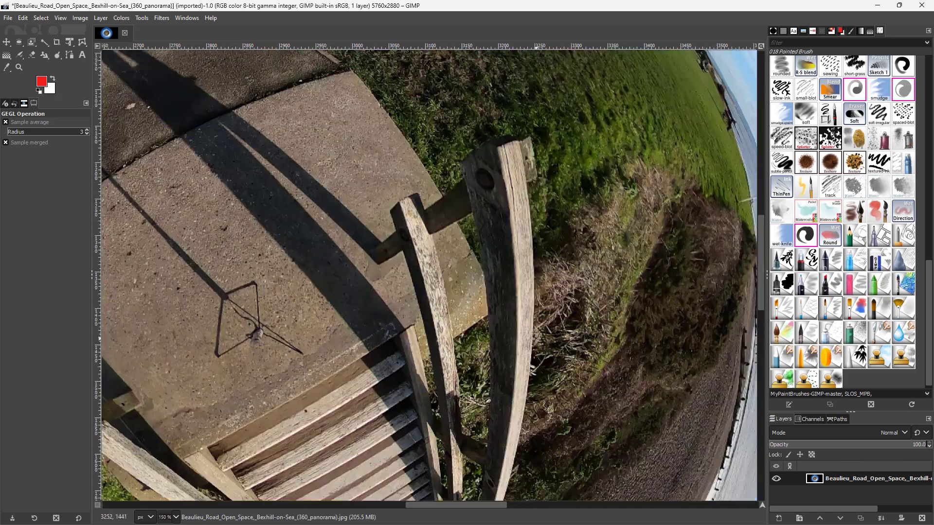